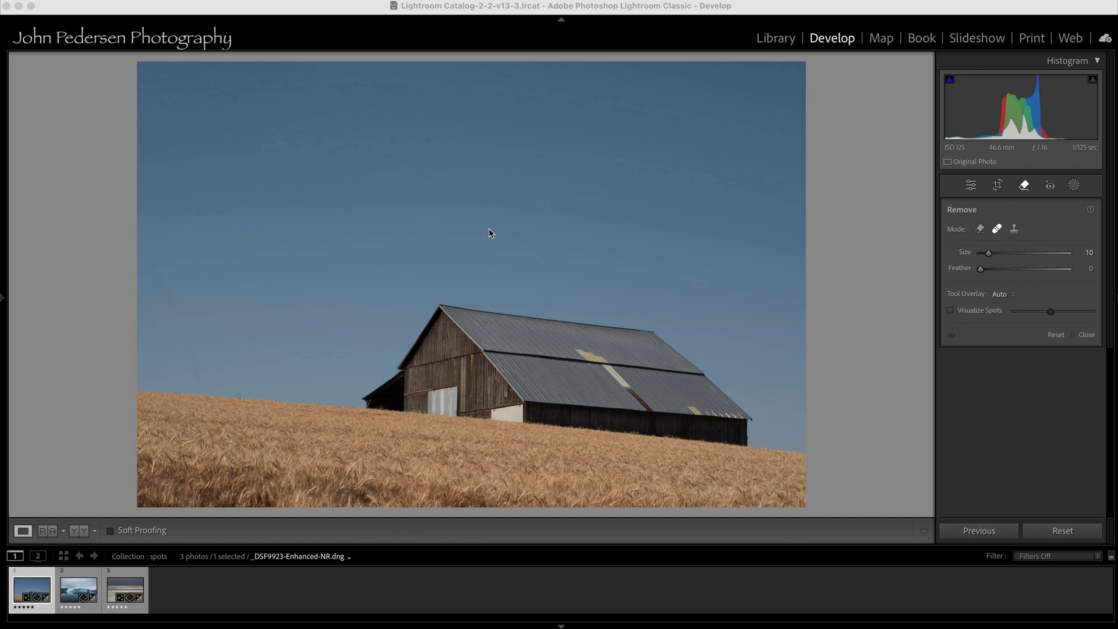
Close the Remove tool to show Basic adjustments and zoom the barn photo's sky to 1:1.
{"action": "left_click", "coordinate": [802, 243]}
{"action": "left_click", "coordinate": [970, 185]}
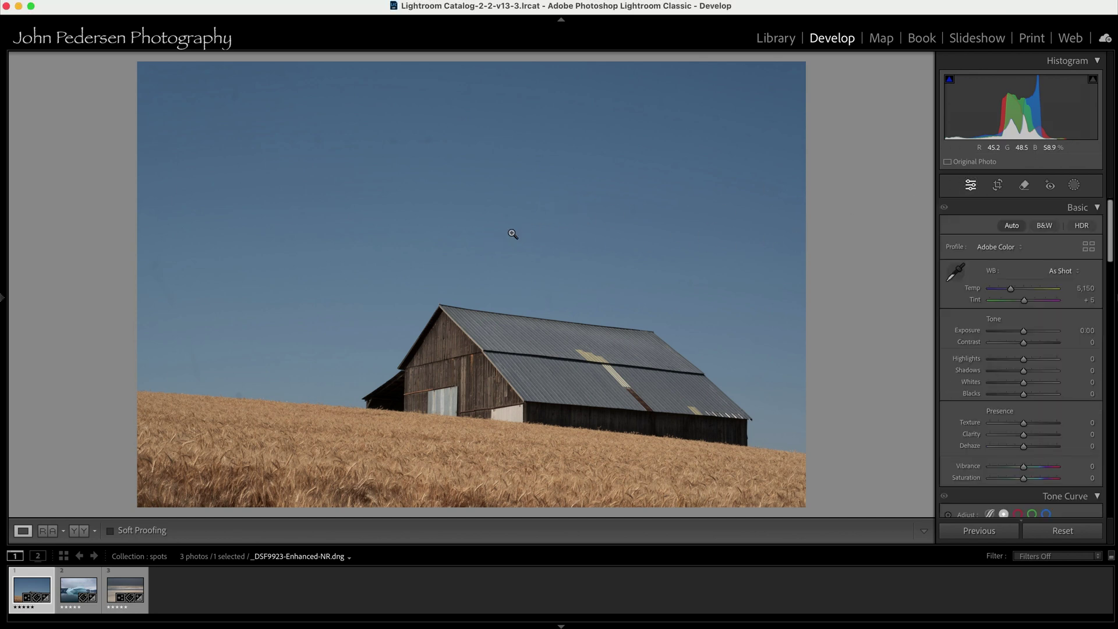
{"action": "left_click", "coordinate": [485, 233]}
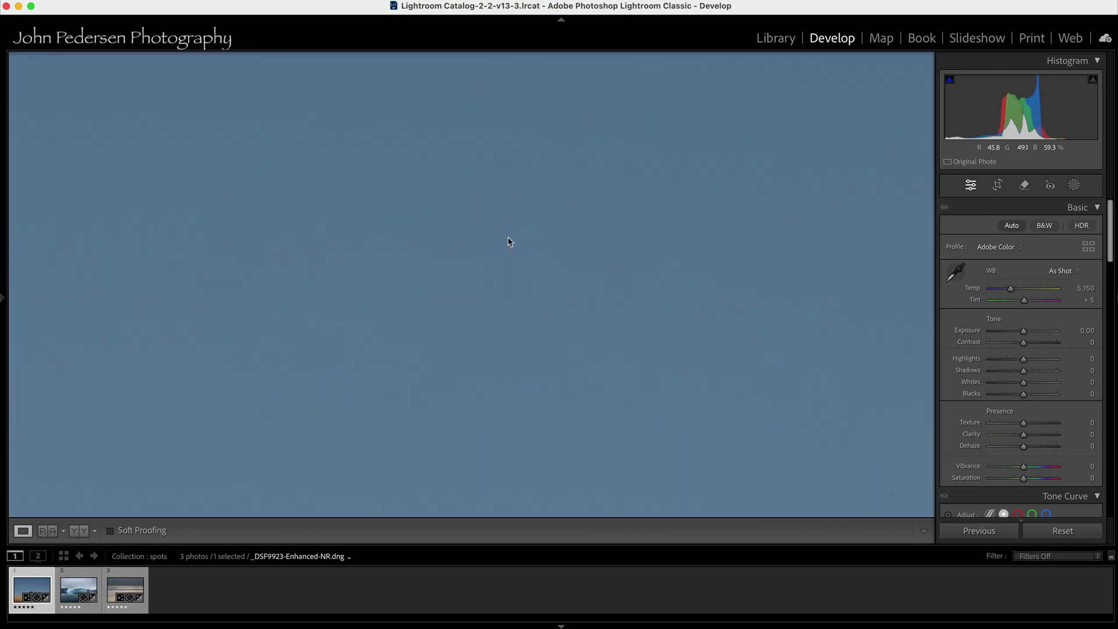
{"action": "left_click", "coordinate": [487, 237]}
{"action": "left_click", "coordinate": [421, 225]}
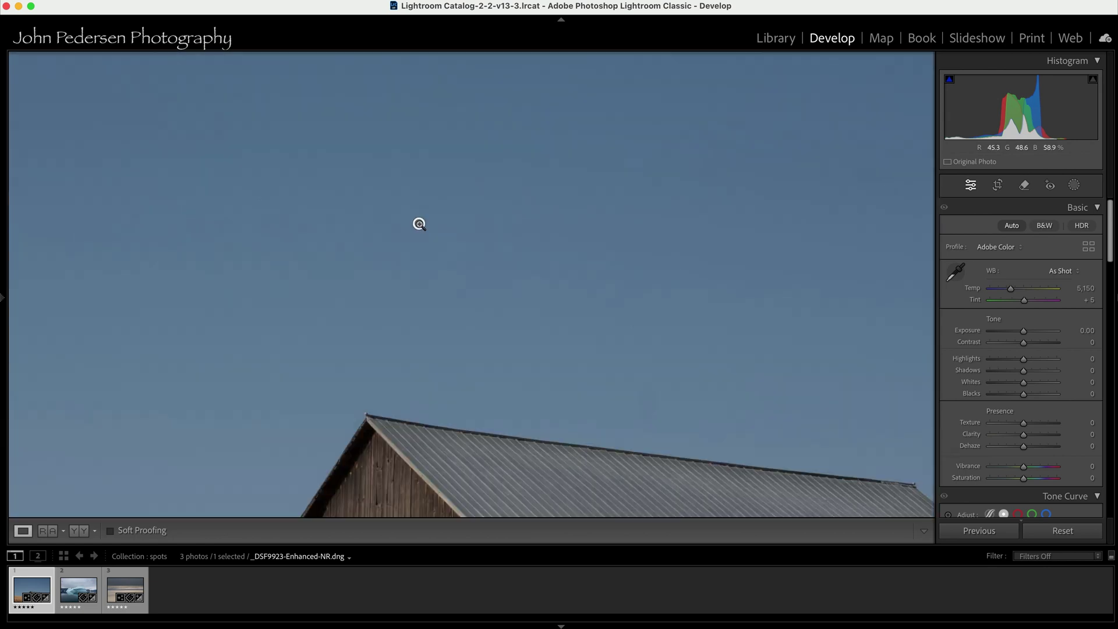
{"action": "left_click", "coordinate": [420, 226]}
{"action": "left_click", "coordinate": [419, 224]}
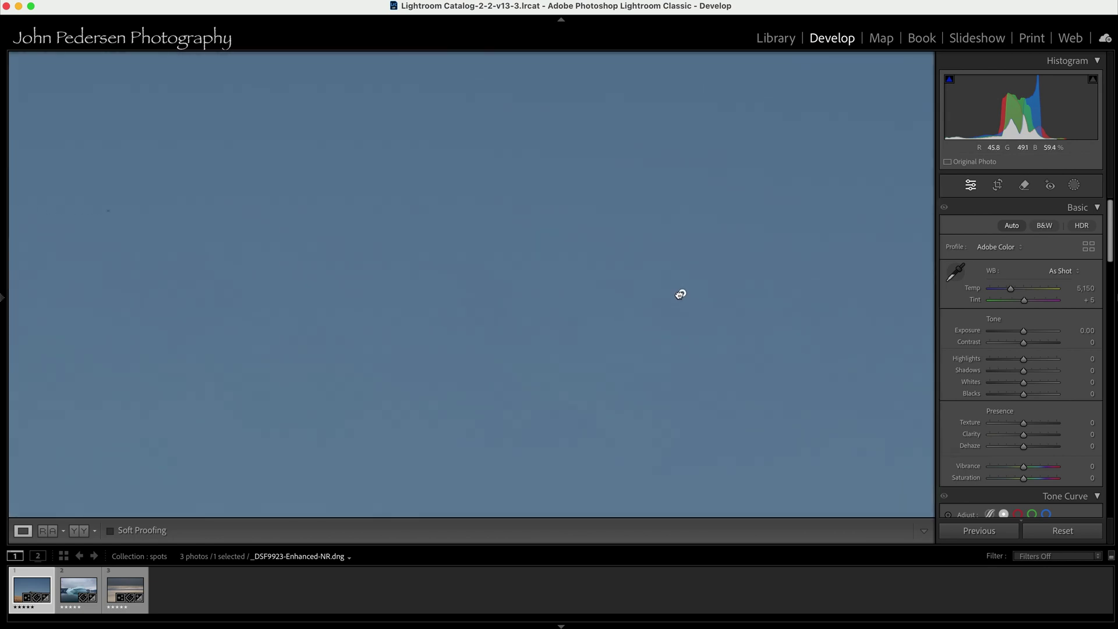
Pan across the zoomed sky hunting for dark dust specks.
{"action": "left_click_drag", "start_coordinate": [390, 245], "coordinate": [552, 225]}
{"action": "left_click_drag", "start_coordinate": [367, 222], "coordinate": [561, 387]}
{"action": "left_click_drag", "start_coordinate": [553, 210], "coordinate": [697, 341]}
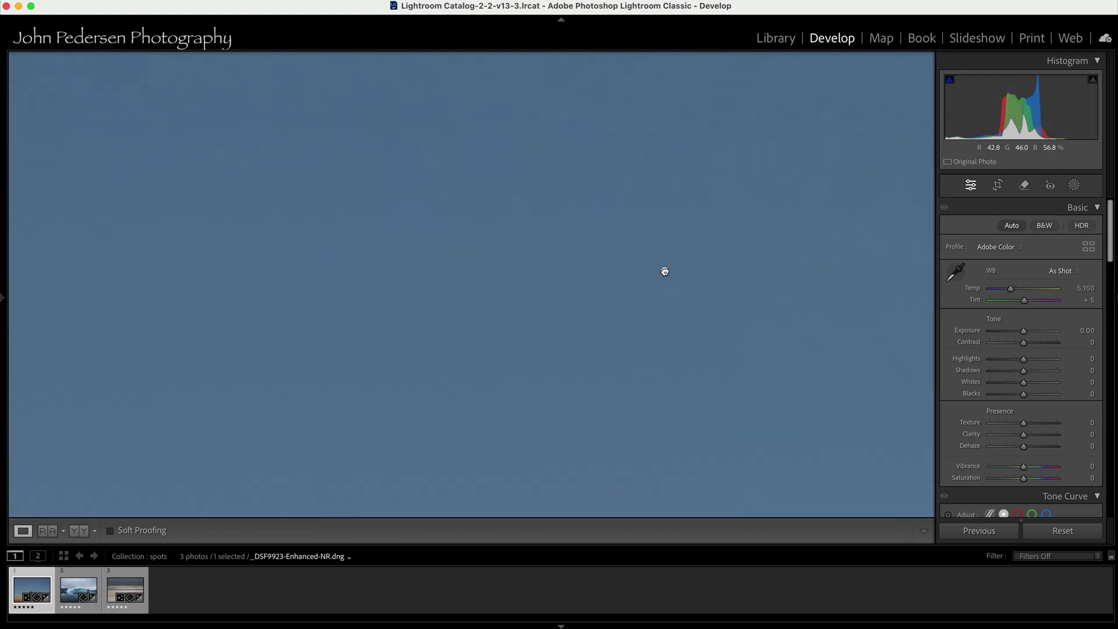
{"action": "left_click_drag", "start_coordinate": [657, 72], "coordinate": [534, 219]}
{"action": "left_click_drag", "start_coordinate": [560, 141], "coordinate": [467, 315]}
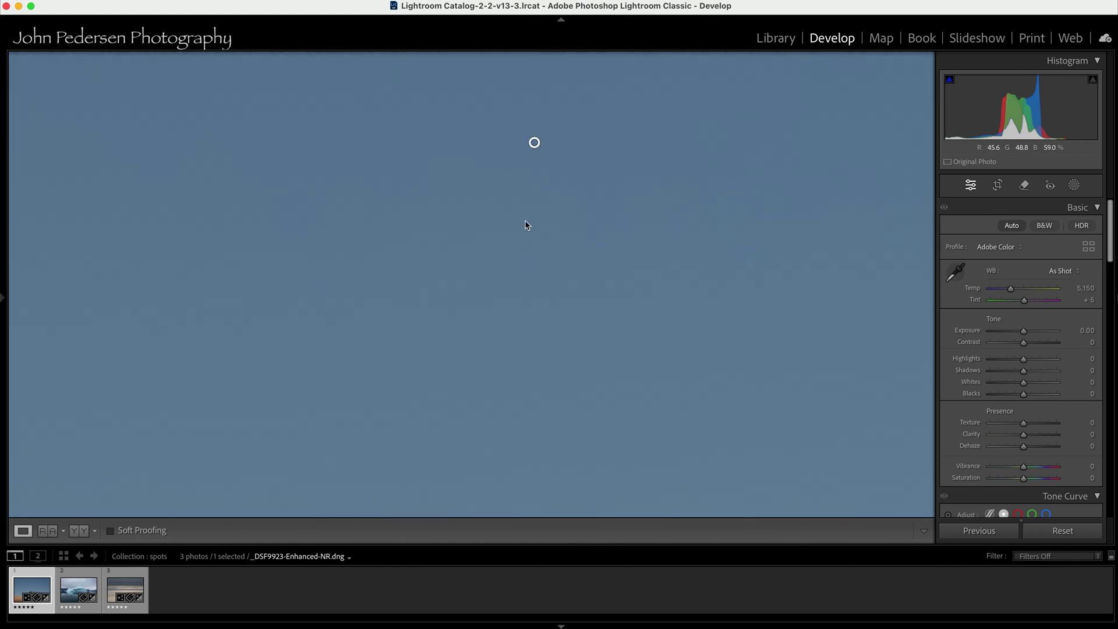
{"action": "left_click_drag", "start_coordinate": [524, 265], "coordinate": [495, 190]}
Pan along the barn's gable end and roof, then return to the whole-photo view.
{"action": "left_click_drag", "start_coordinate": [754, 202], "coordinate": [314, 216]}
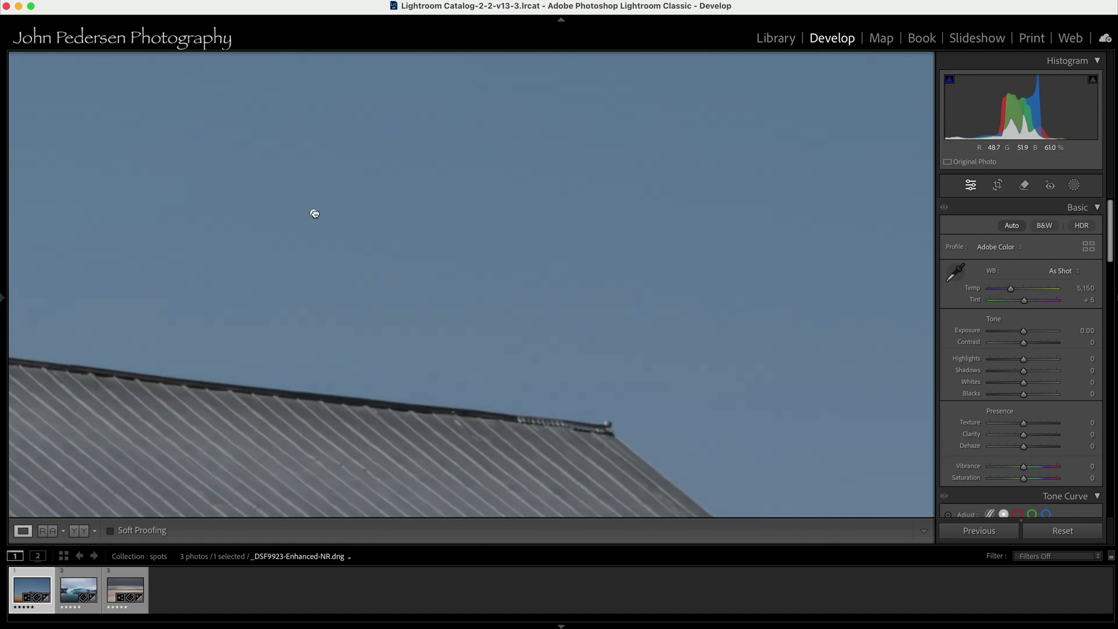
{"action": "left_click_drag", "start_coordinate": [734, 180], "coordinate": [349, 185]}
{"action": "left_click", "coordinate": [733, 194]}
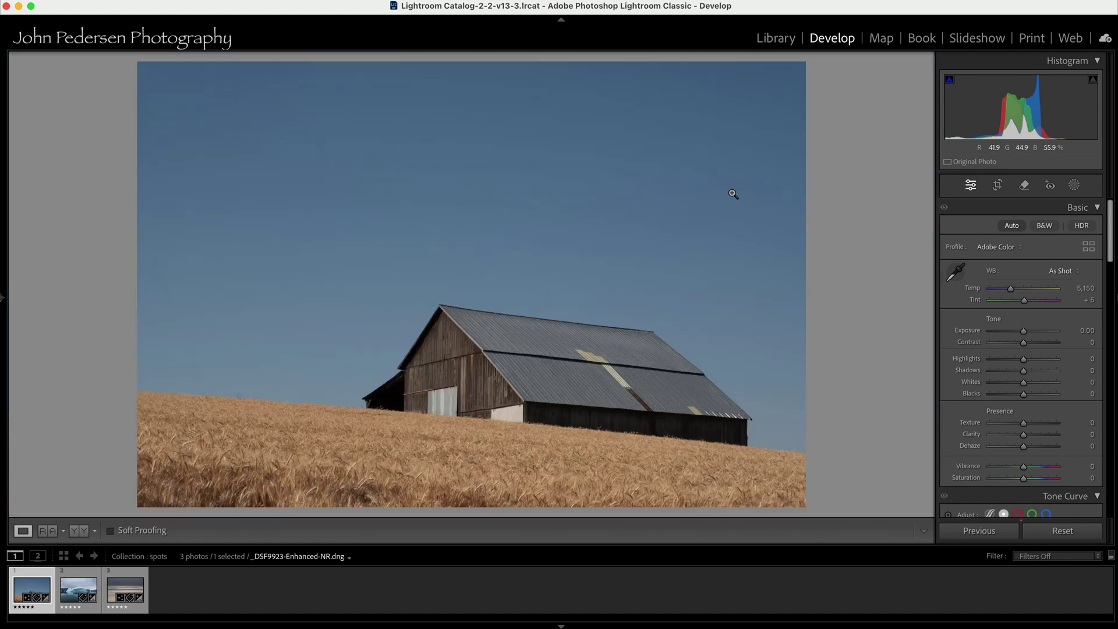
Switch to the Remove tool at size 10 and turn on Visualize Spots for a black-and-white edge map.
{"action": "left_click", "coordinate": [1024, 187]}
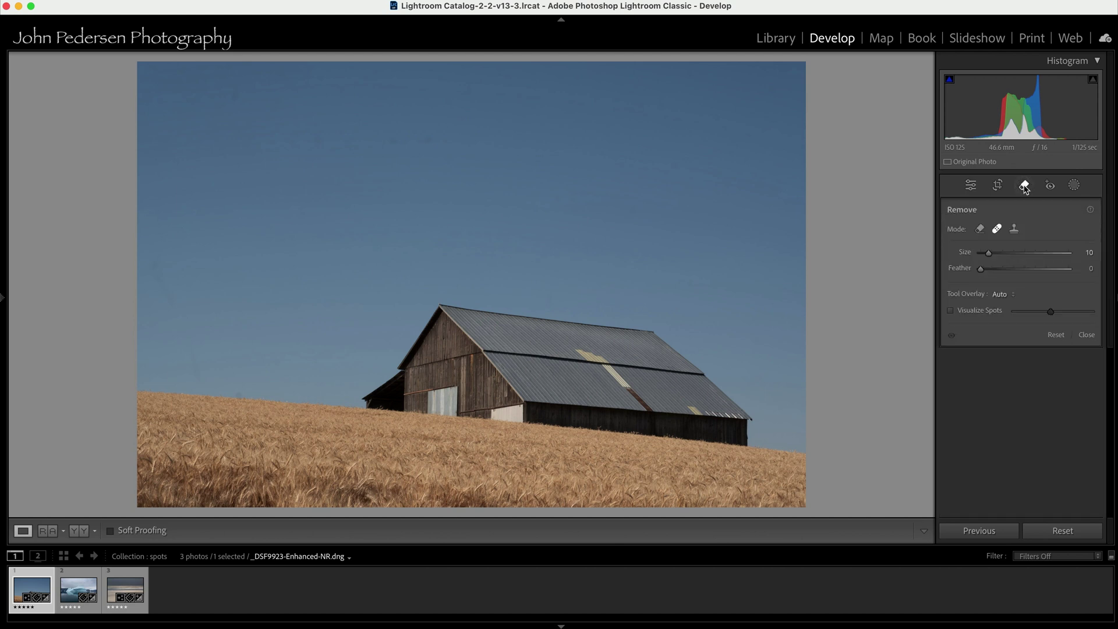
{"action": "left_click", "coordinate": [951, 312]}
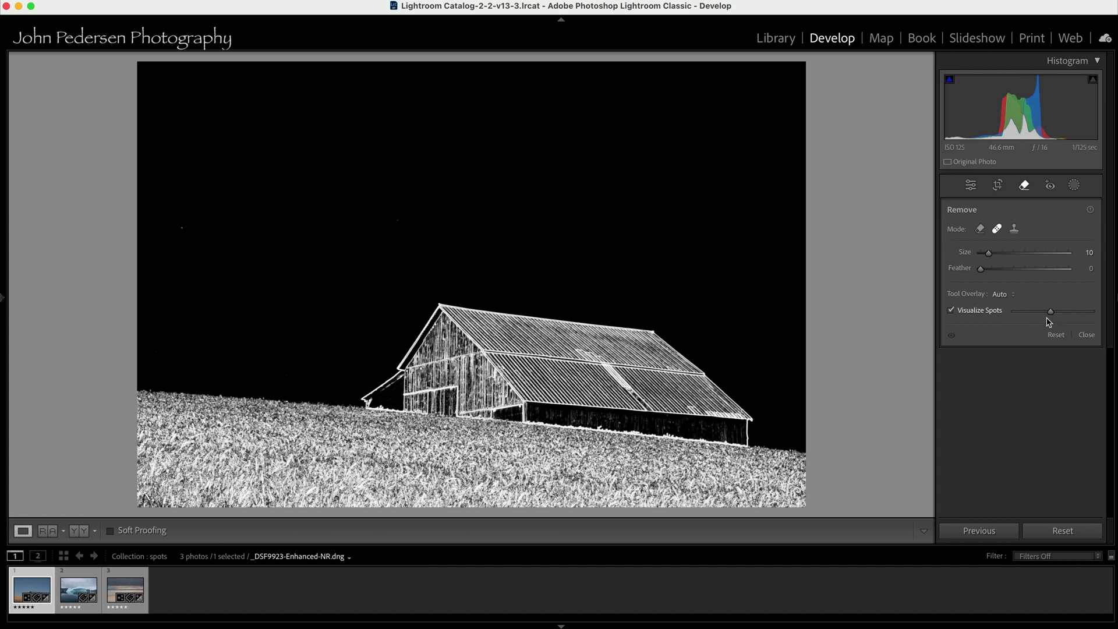
Raise the Visualize Spots threshold to near maximum so dust specks appear as rings in the sky.
{"action": "left_click_drag", "start_coordinate": [1052, 313], "coordinate": [1101, 313]}
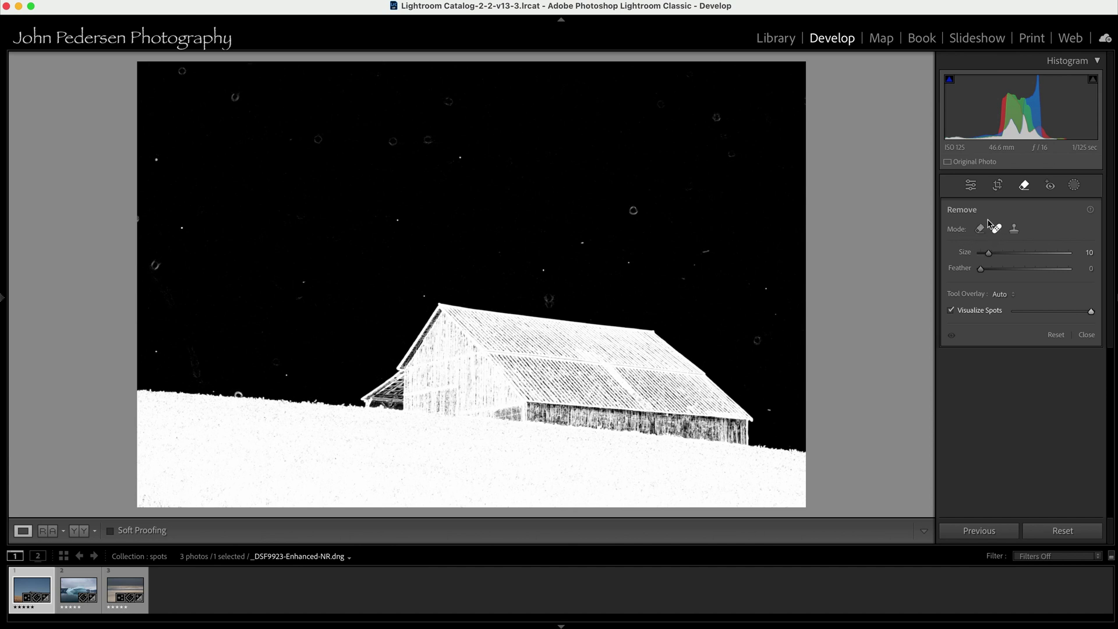
Heal the size-16 dust specks across the right and centre of the barn sky.
{"action": "left_click", "coordinate": [765, 288]}
{"action": "left_click", "coordinate": [712, 255]}
{"action": "left_click", "coordinate": [637, 210]}
{"action": "left_click", "coordinate": [629, 261]}
{"action": "left_click", "coordinate": [579, 238]}
{"action": "left_click", "coordinate": [540, 268]}
{"action": "left_click", "coordinate": [545, 292]}
{"action": "left_click", "coordinate": [419, 290]}
{"action": "left_click", "coordinate": [399, 221]}
{"action": "left_click", "coordinate": [458, 158]}
Heal the specks along the top and left edge of the sky down to the wheat field.
{"action": "scroll", "coordinate": [419, 140], "scroll_direction": "up", "scroll_amount": 3}
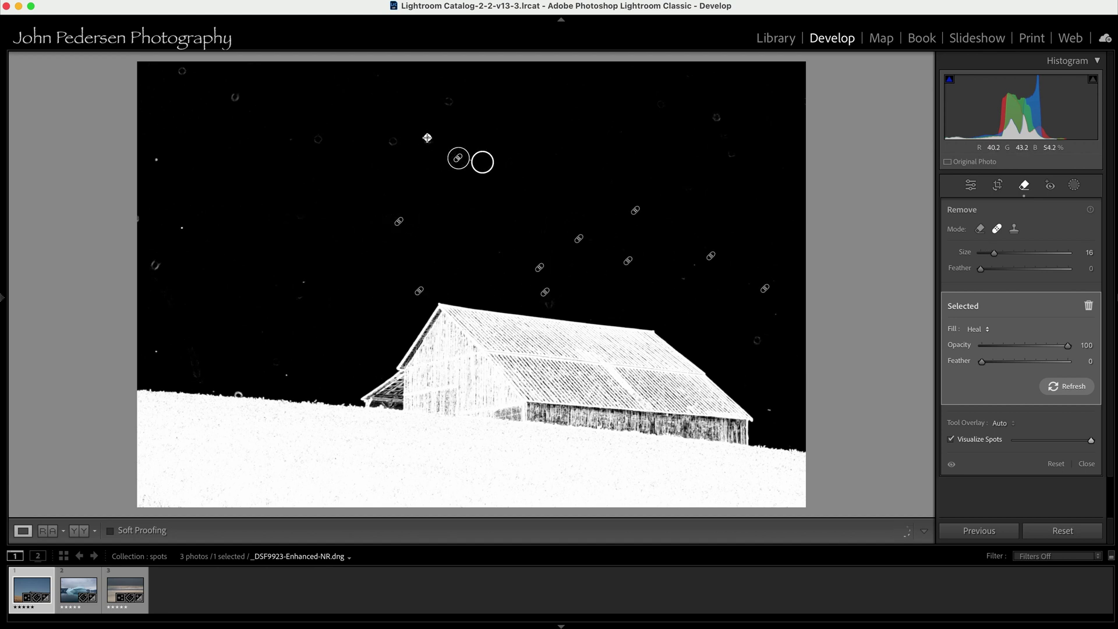
{"action": "left_click", "coordinate": [428, 138]}
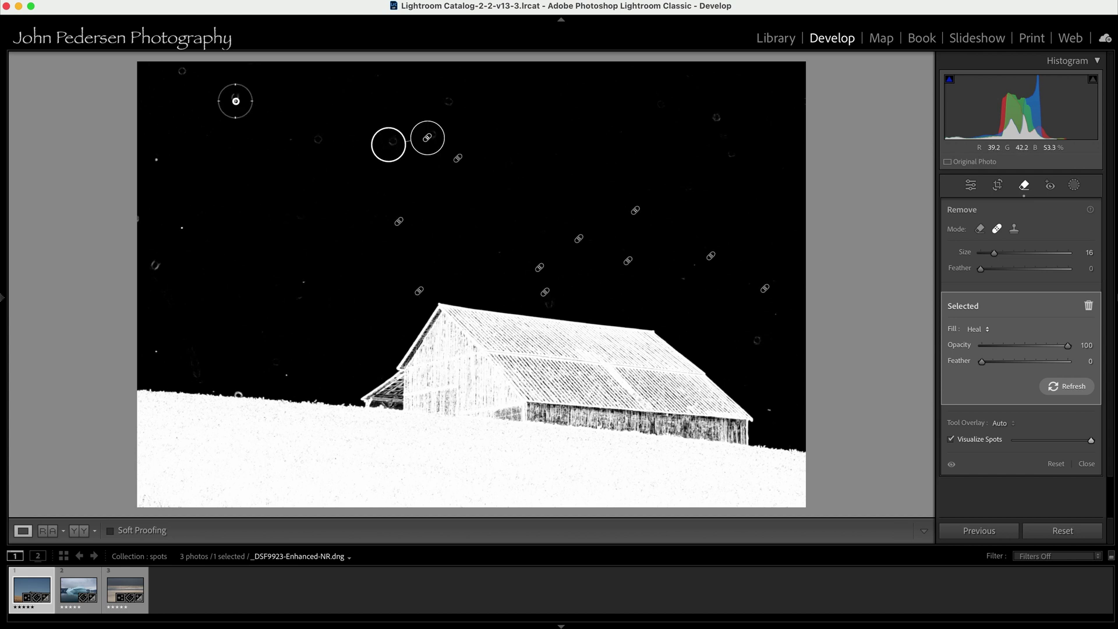
{"action": "left_click", "coordinate": [235, 99]}
{"action": "left_click", "coordinate": [178, 70]}
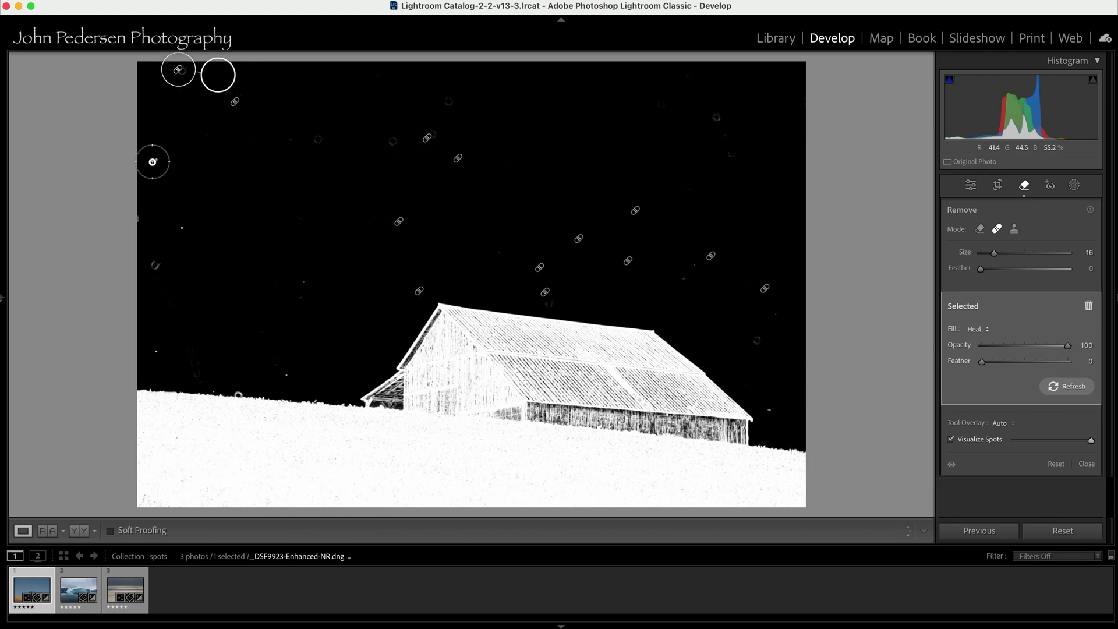
{"action": "left_click", "coordinate": [152, 162]}
{"action": "left_click", "coordinate": [181, 224]}
{"action": "left_click", "coordinate": [156, 262]}
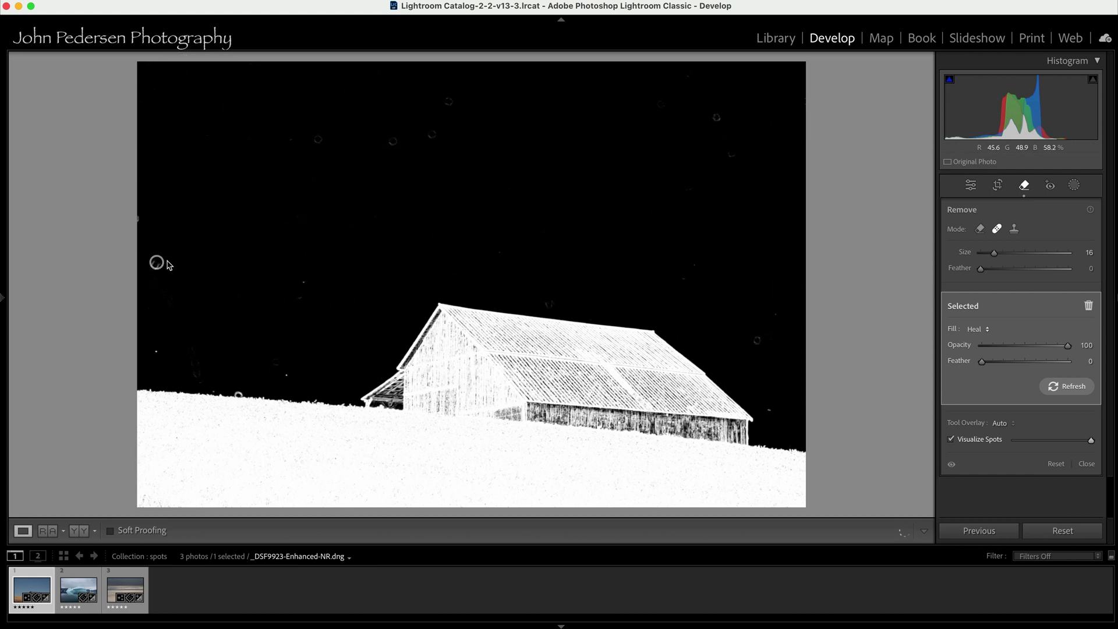
{"action": "left_click", "coordinate": [157, 352]}
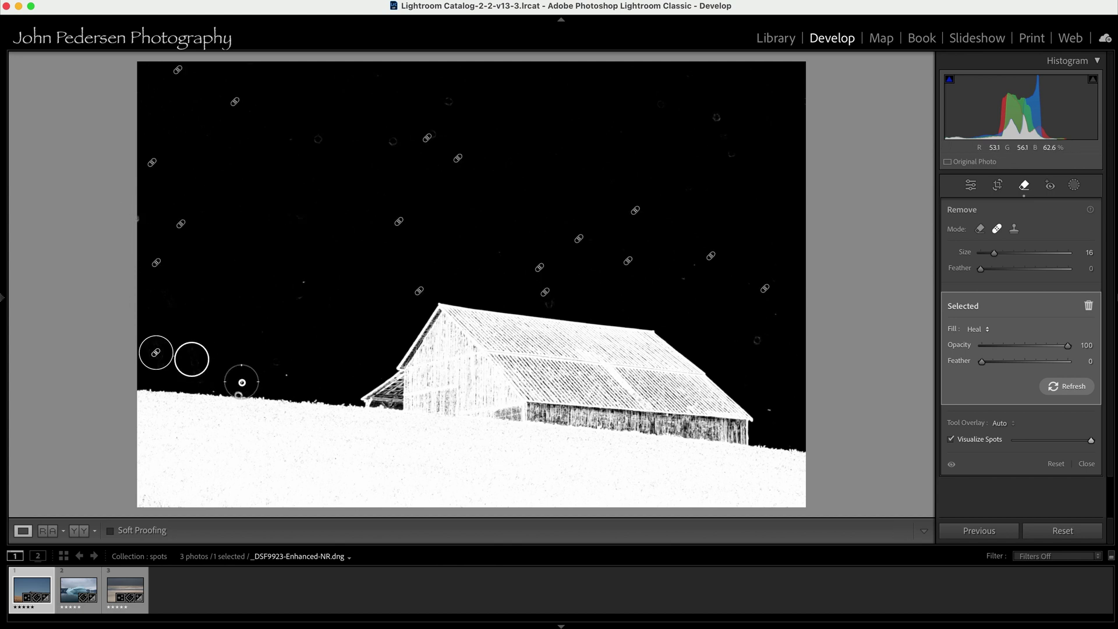
{"action": "left_click", "coordinate": [242, 381]}
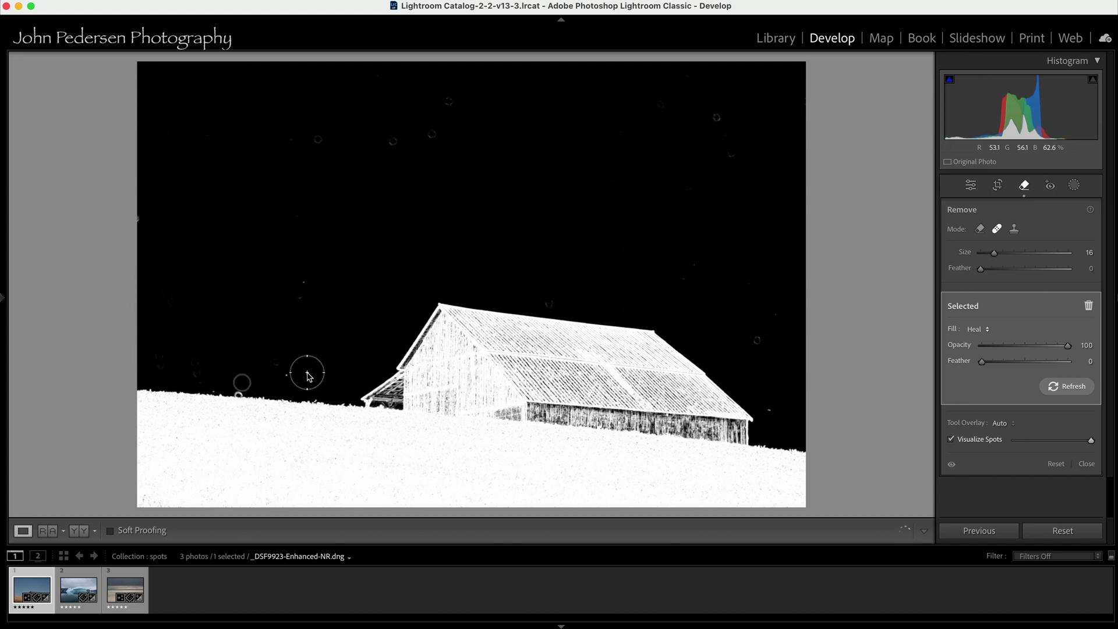
Heal the last specks in the upper sky and beside the barn, then turn visualization off and exit Remove.
{"action": "left_click", "coordinate": [306, 285]}
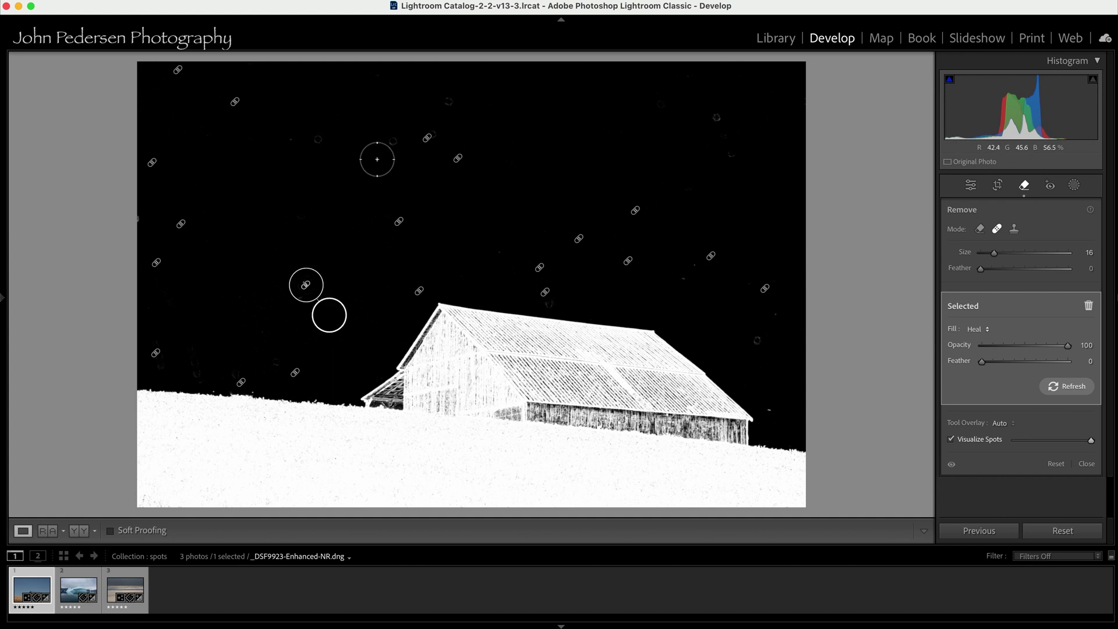
{"action": "left_click", "coordinate": [319, 140]}
{"action": "left_click", "coordinate": [719, 115]}
{"action": "left_click", "coordinate": [754, 336]}
{"action": "left_click", "coordinate": [772, 410]}
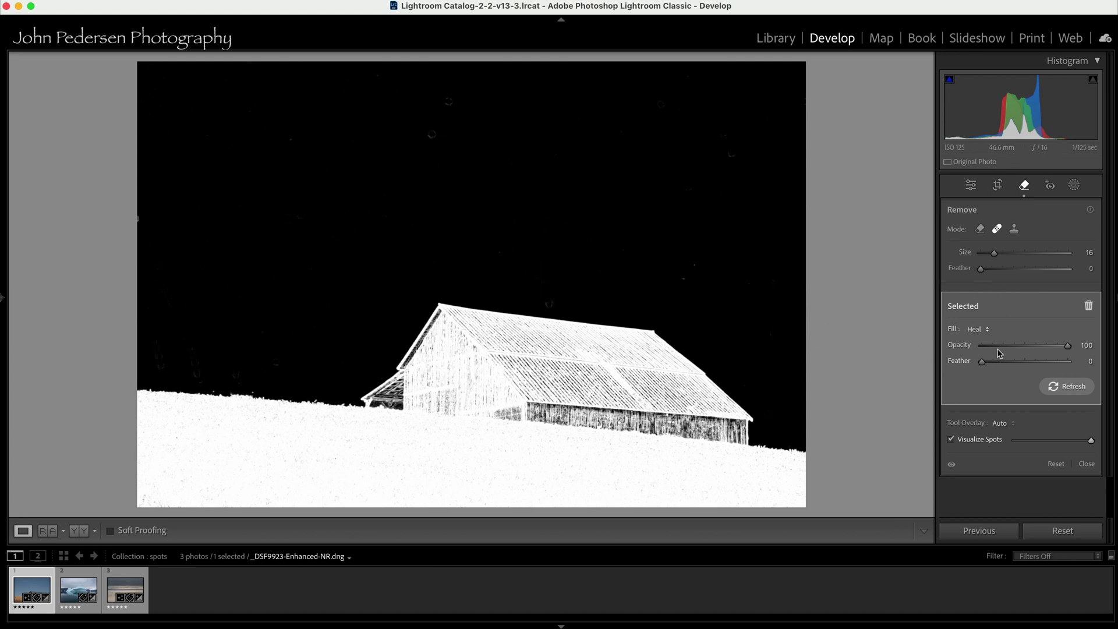
{"action": "left_click", "coordinate": [952, 440]}
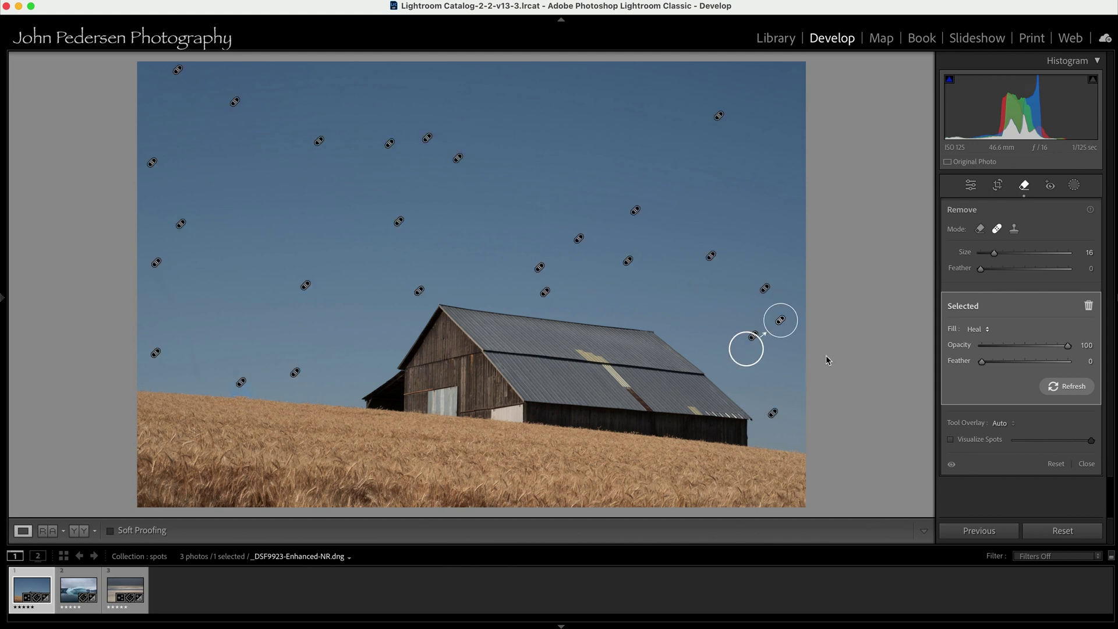
{"action": "key", "text": "q"}
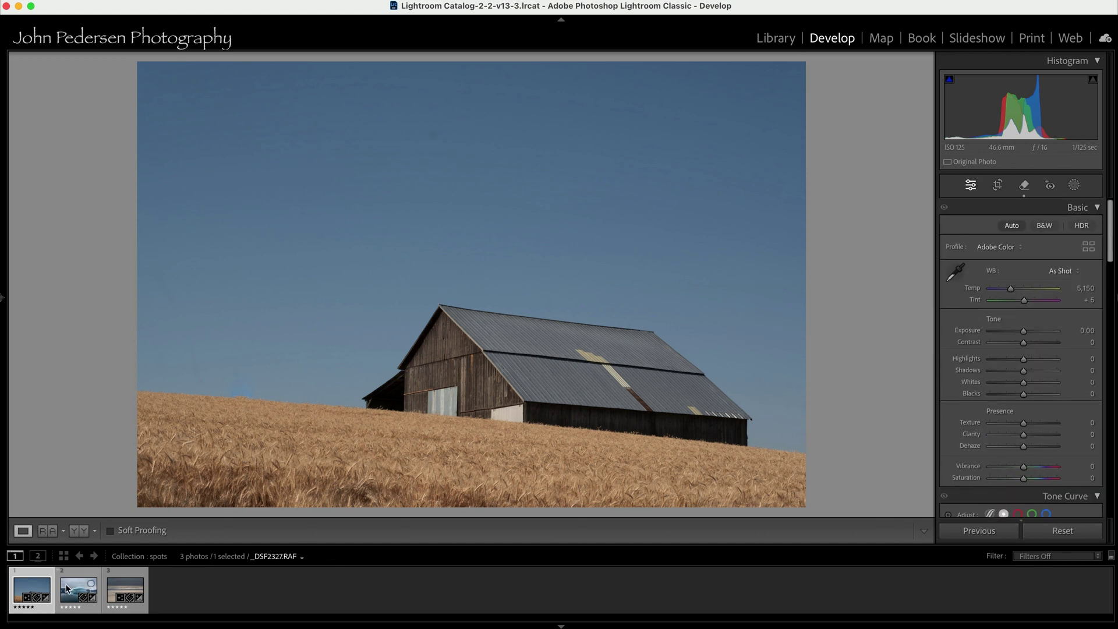
{"action": "left_click", "coordinate": [78, 589]}
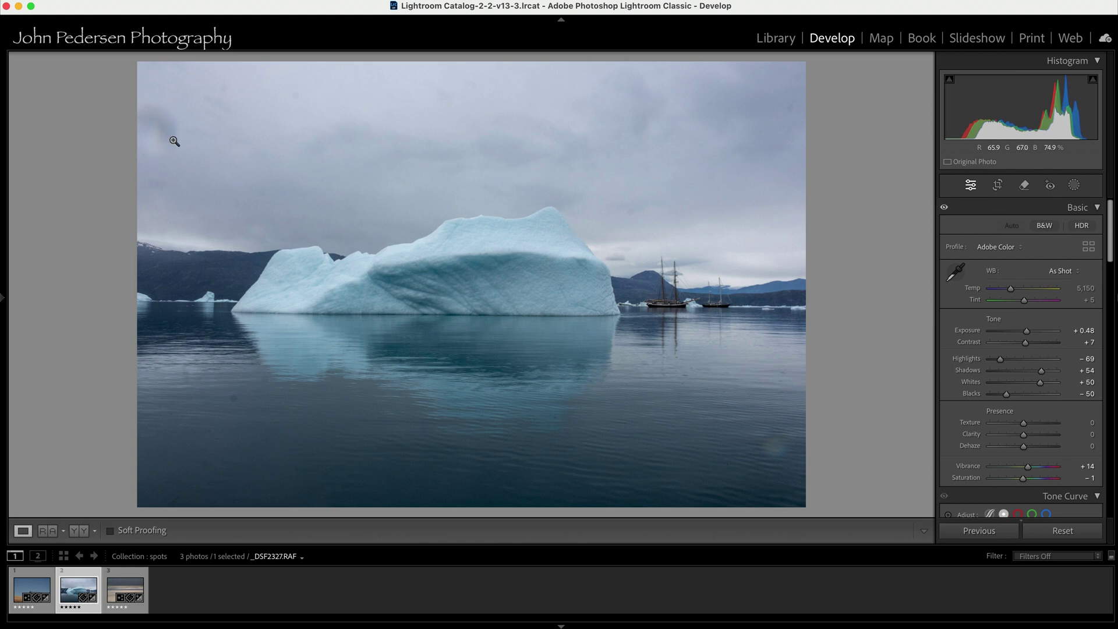
{"action": "left_click", "coordinate": [634, 223]}
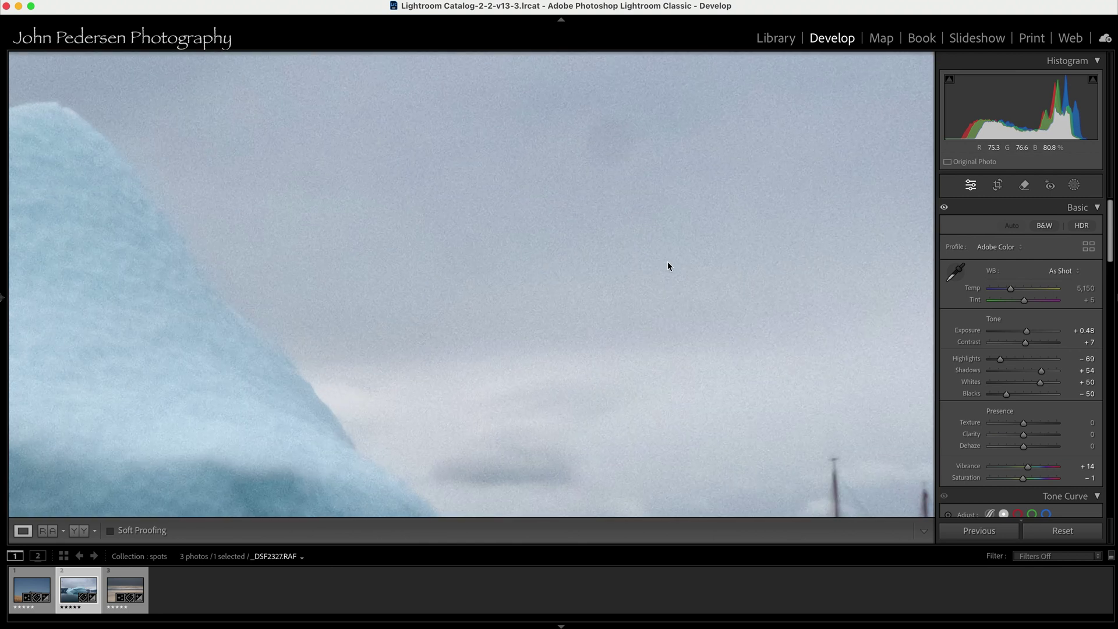
{"action": "left_click", "coordinate": [674, 270]}
{"action": "left_click", "coordinate": [643, 232]}
{"action": "left_click", "coordinate": [644, 231]}
{"action": "left_click", "coordinate": [512, 180]}
{"action": "left_click", "coordinate": [324, 312]}
{"action": "left_click", "coordinate": [287, 217]}
{"action": "left_click_drag", "start_coordinate": [614, 316], "coordinate": [759, 382]}
{"action": "left_click", "coordinate": [761, 383]}
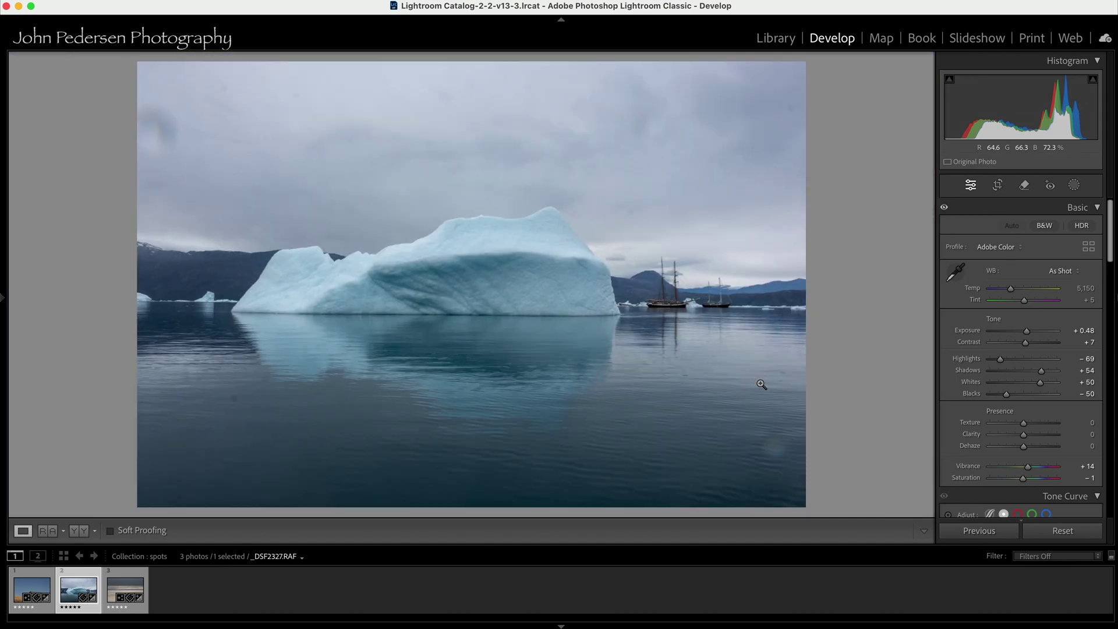
Show the iceberg photo as a spot map at a slightly lower threshold and heal the upper-left sky dust spot.
{"action": "left_click", "coordinate": [1024, 185]}
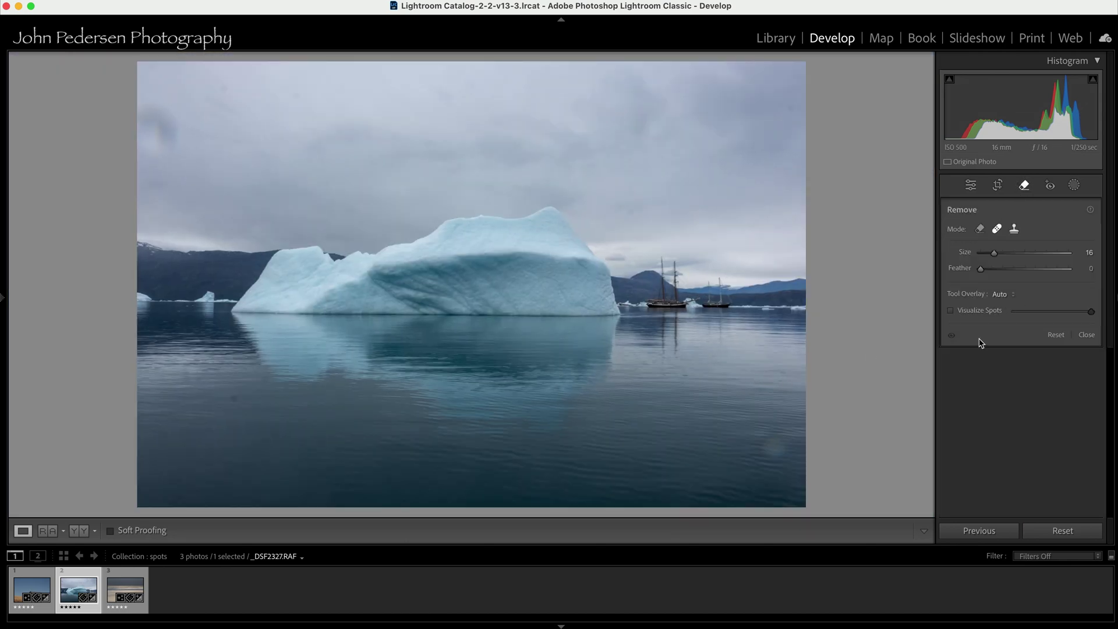
{"action": "left_click", "coordinate": [951, 310]}
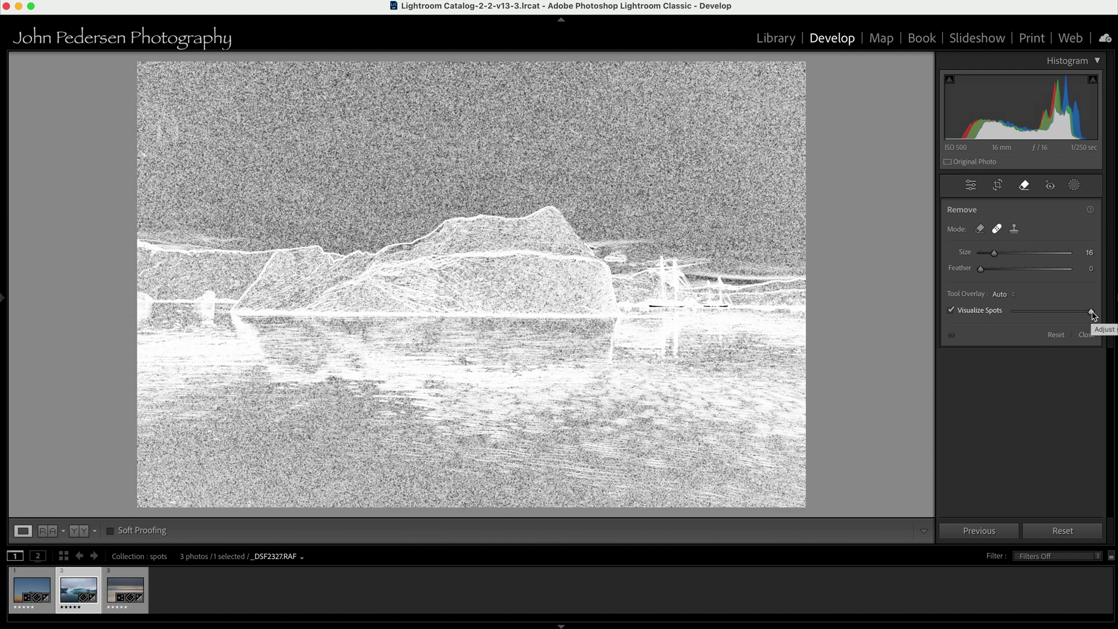
{"action": "mouse_move", "coordinate": [1091, 313]}
{"action": "left_mouse_down"}
{"action": "mouse_move", "coordinate": [1060, 313]}
{"action": "mouse_move", "coordinate": [1087, 312]}
{"action": "left_mouse_up"}
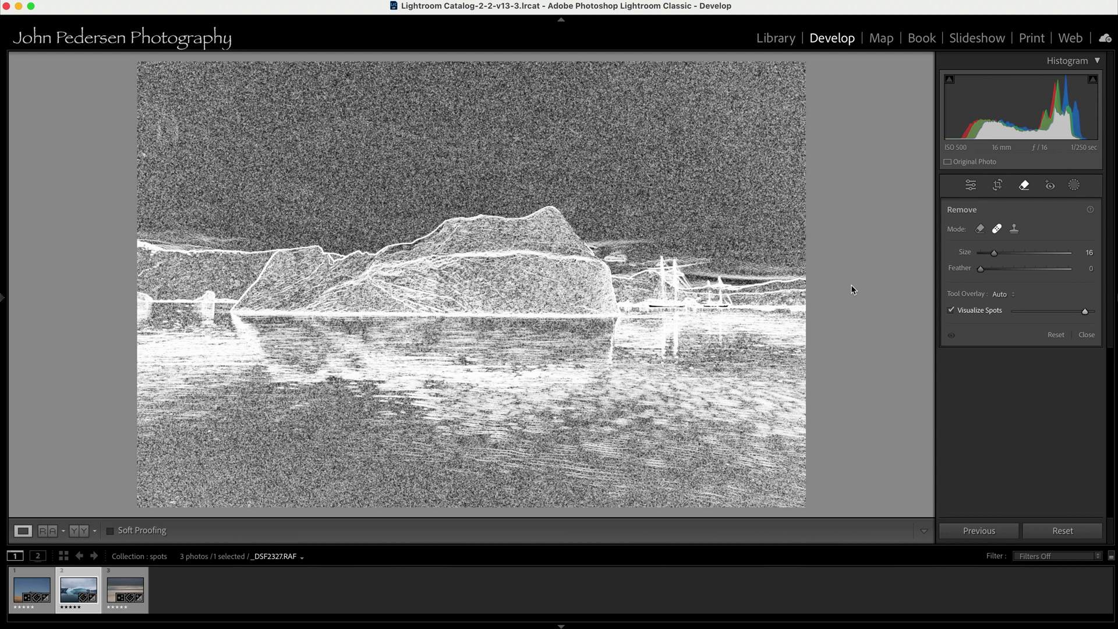
{"action": "left_click", "coordinate": [174, 138]}
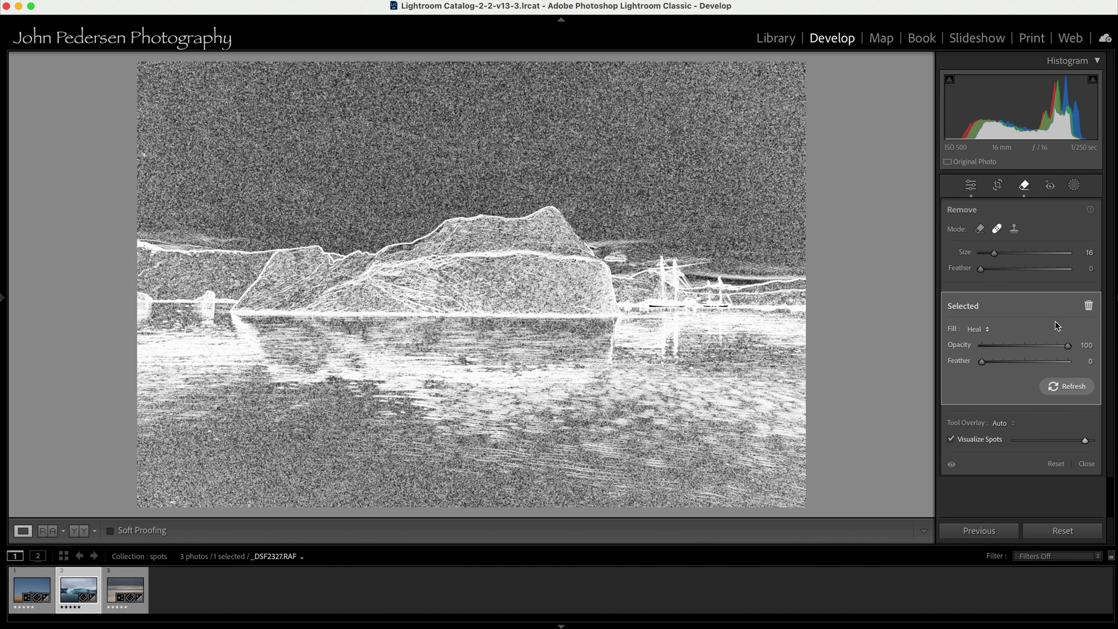
Turn off spot visualization and heal three dust spots in the lower-right and left water.
{"action": "left_click", "coordinate": [951, 439]}
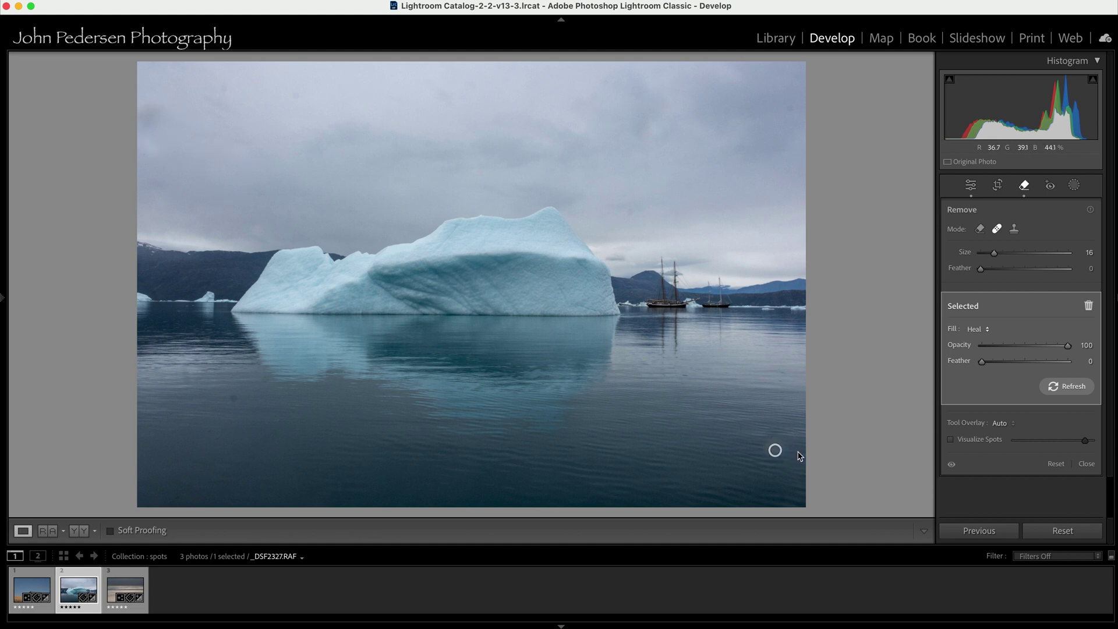
{"action": "left_click", "coordinate": [775, 450]}
{"action": "scroll", "coordinate": [317, 407], "scroll_direction": "down", "scroll_amount": 4}
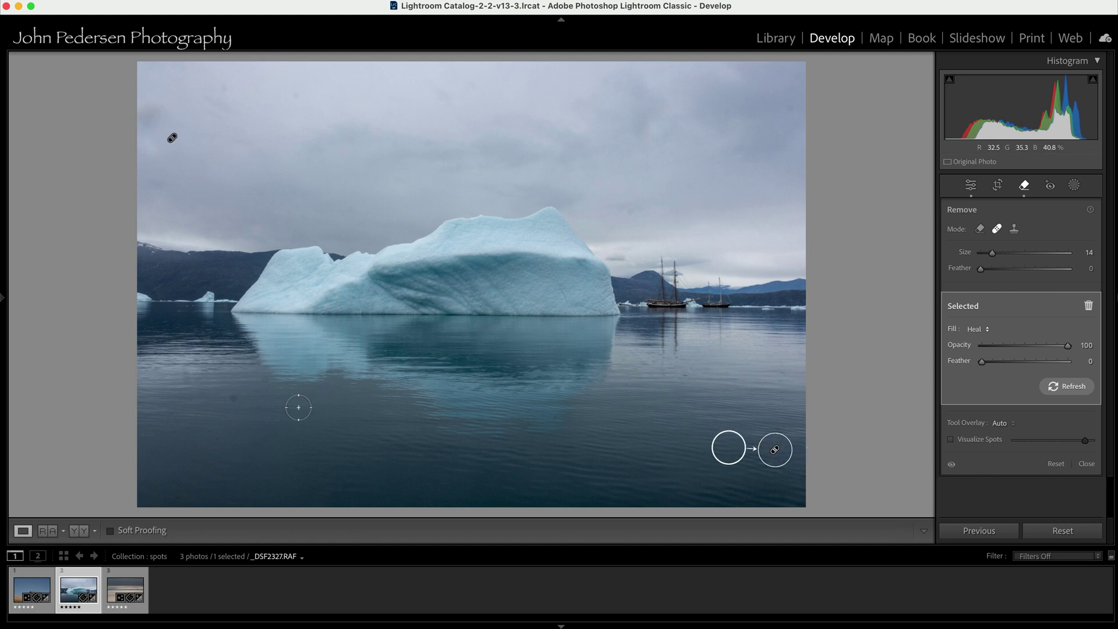
{"action": "scroll", "coordinate": [235, 402], "scroll_direction": "down", "scroll_amount": 2}
{"action": "left_click", "coordinate": [233, 399]}
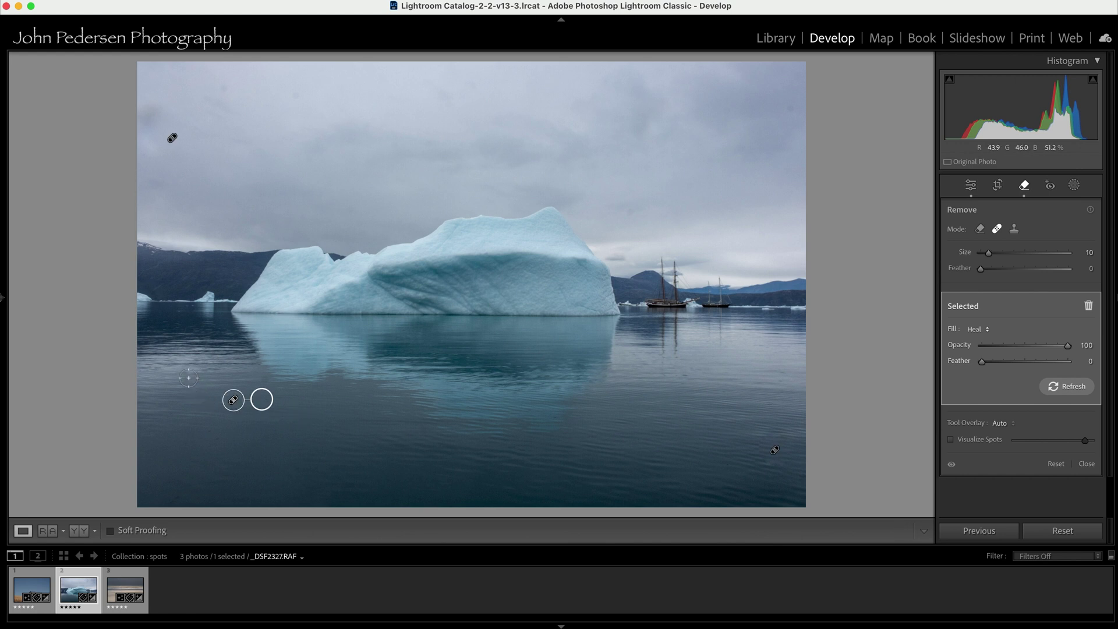
{"action": "left_click", "coordinate": [189, 378]}
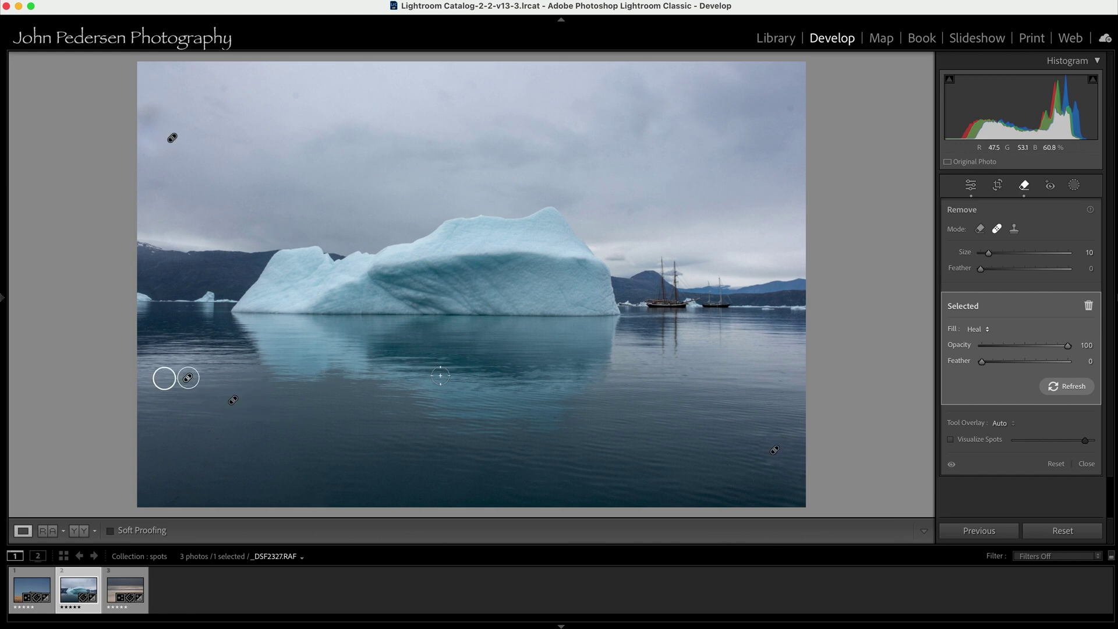
Heal two size-6 spots in the sky, checking with markers hidden, then return to Basic.
{"action": "scroll", "coordinate": [562, 308], "scroll_direction": "down", "scroll_amount": 3}
{"action": "scroll", "coordinate": [633, 217], "scroll_direction": "down", "scroll_amount": 2}
{"action": "left_click", "coordinate": [631, 215]}
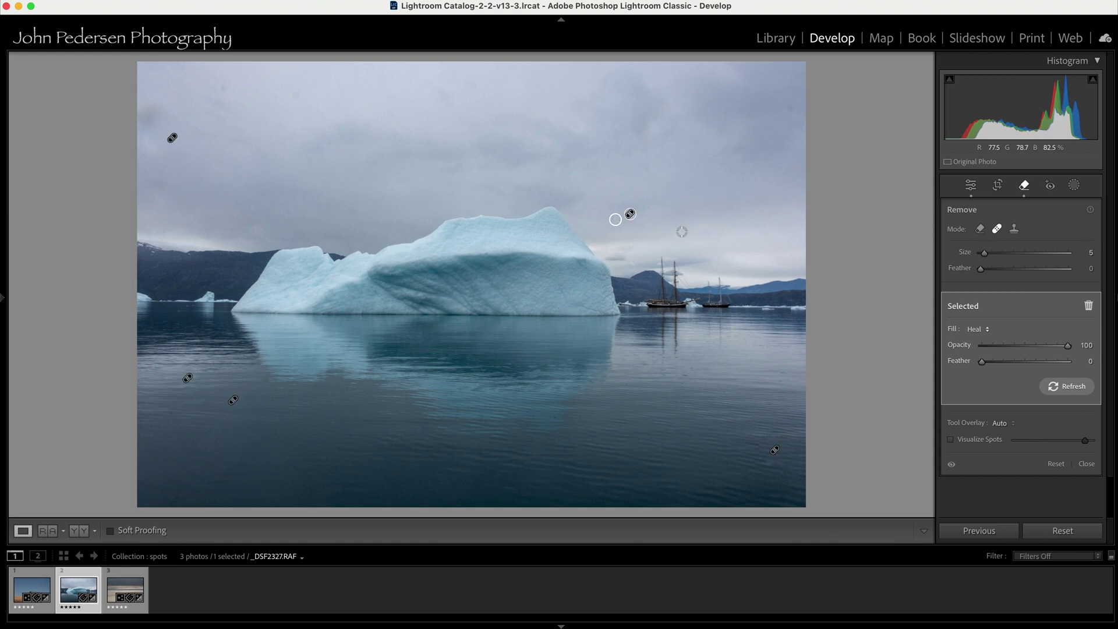
{"action": "key", "text": "h"}
{"action": "left_click", "coordinate": [295, 96]}
{"action": "left_click", "coordinate": [224, 88]}
{"action": "left_click", "coordinate": [972, 186]}
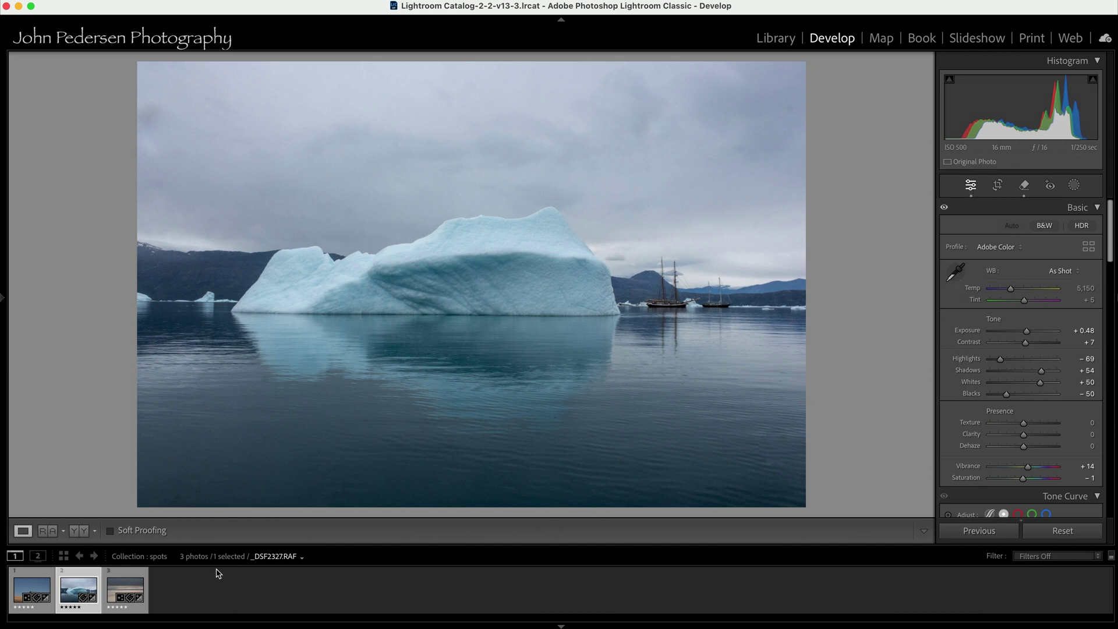
Open the seascape _DSF7609-Enhanced-NR.dng, inspect its sky at 1:1, and return to the full view.
{"action": "left_click", "coordinate": [121, 581]}
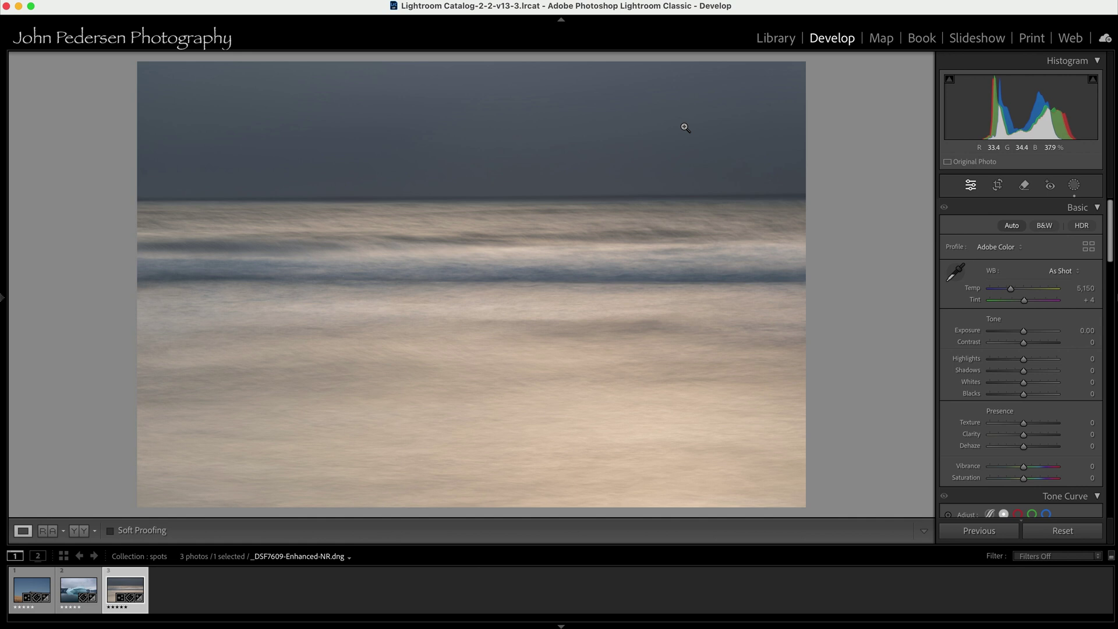
{"action": "left_click", "coordinate": [417, 183]}
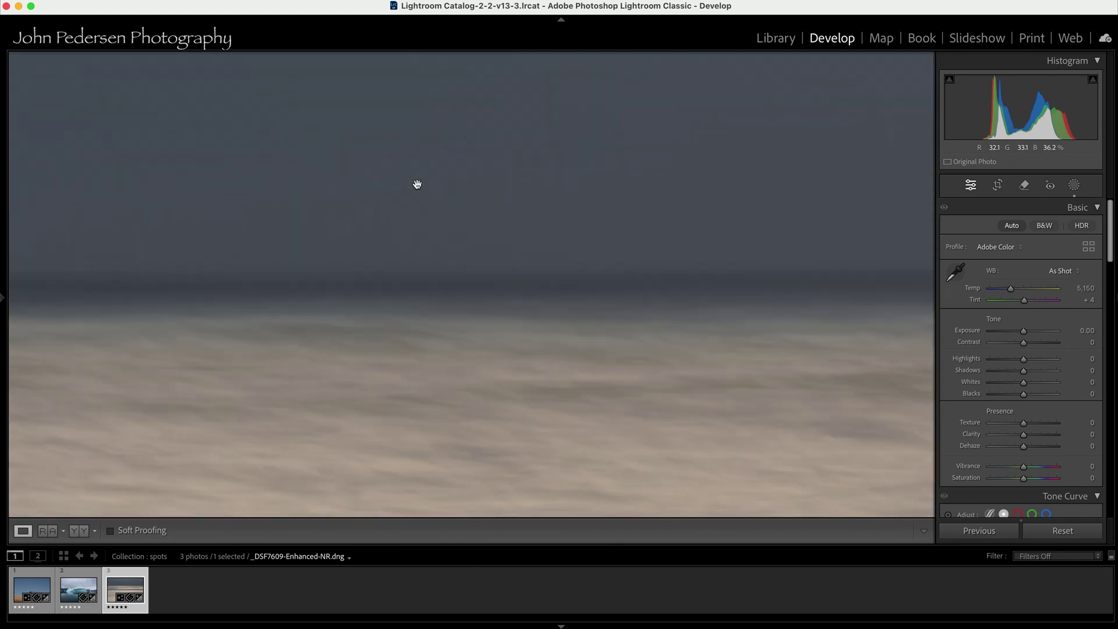
{"action": "left_click_drag", "start_coordinate": [417, 184], "coordinate": [781, 424]}
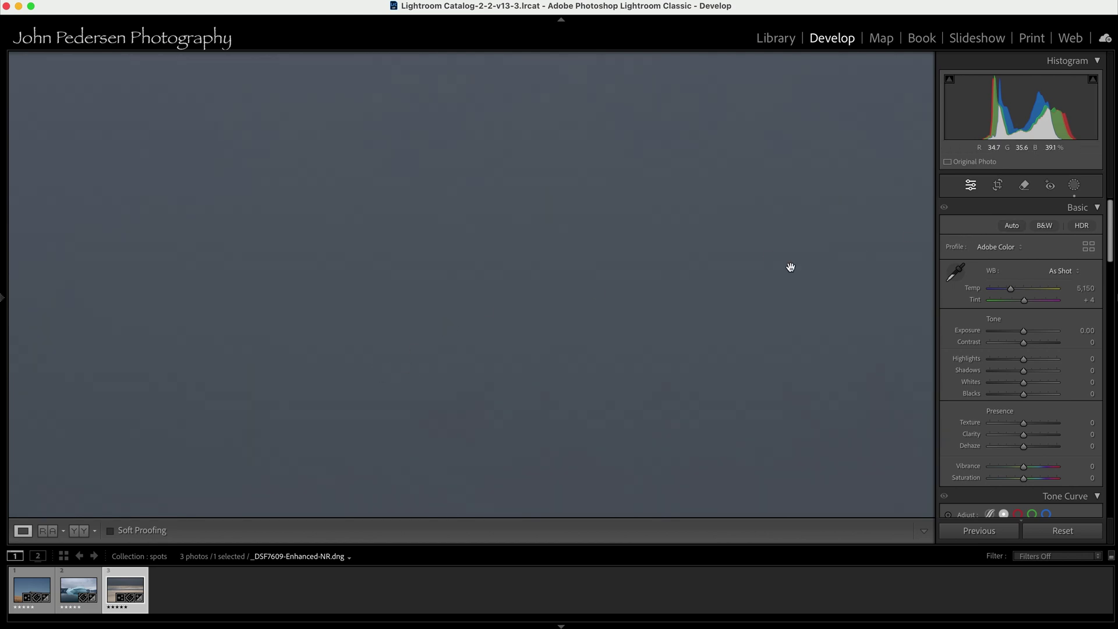
{"action": "left_click", "coordinate": [765, 267]}
Show the seascape as a spot map at maximum threshold and heal the upper-right and upper-left sky specks.
{"action": "left_click", "coordinate": [1026, 185]}
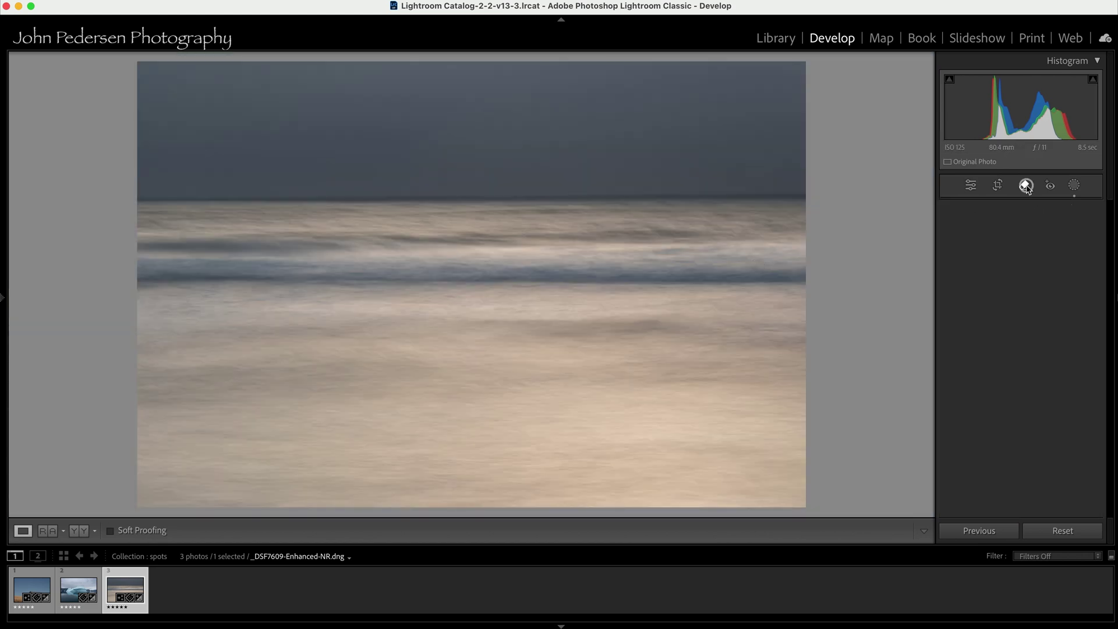
{"action": "left_click", "coordinate": [953, 313]}
{"action": "left_click_drag", "start_coordinate": [1086, 311], "coordinate": [1114, 311]}
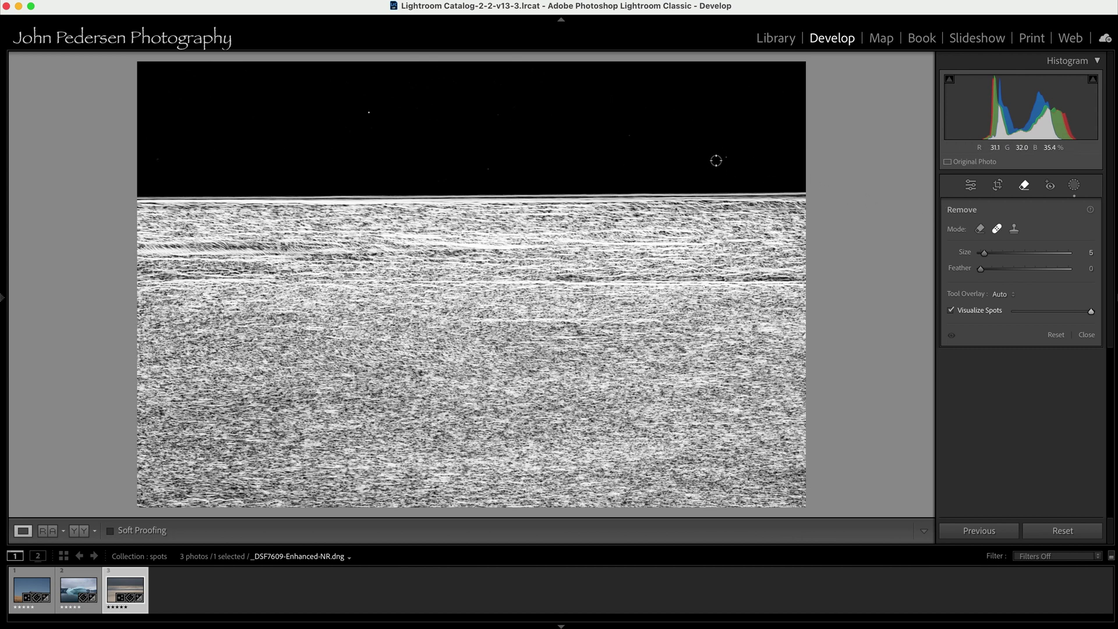
{"action": "left_click", "coordinate": [727, 156]}
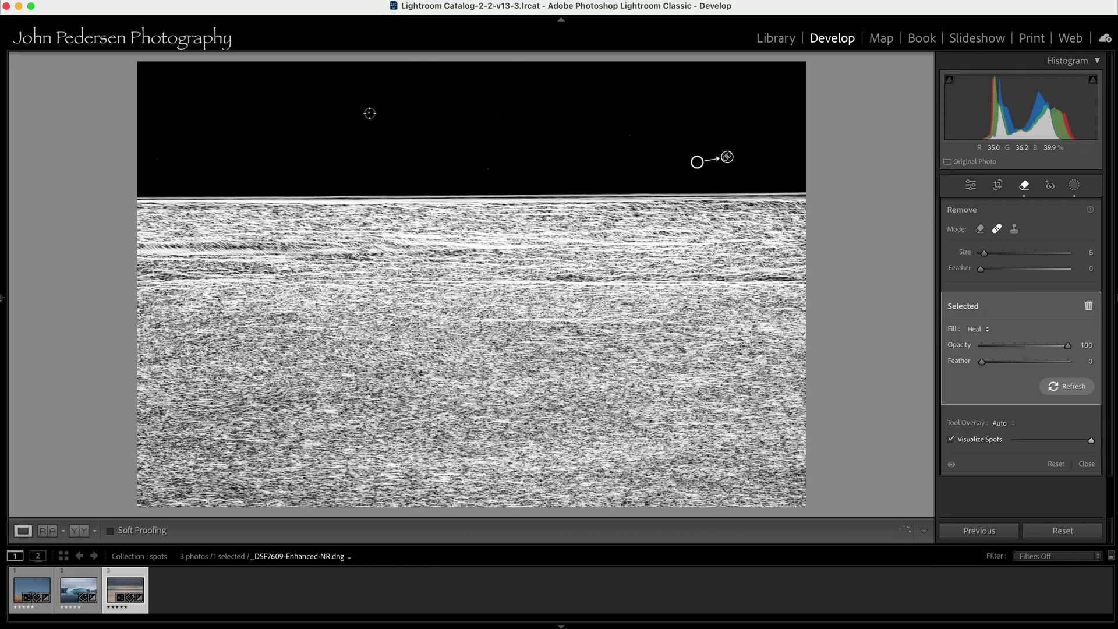
{"action": "left_click", "coordinate": [369, 112]}
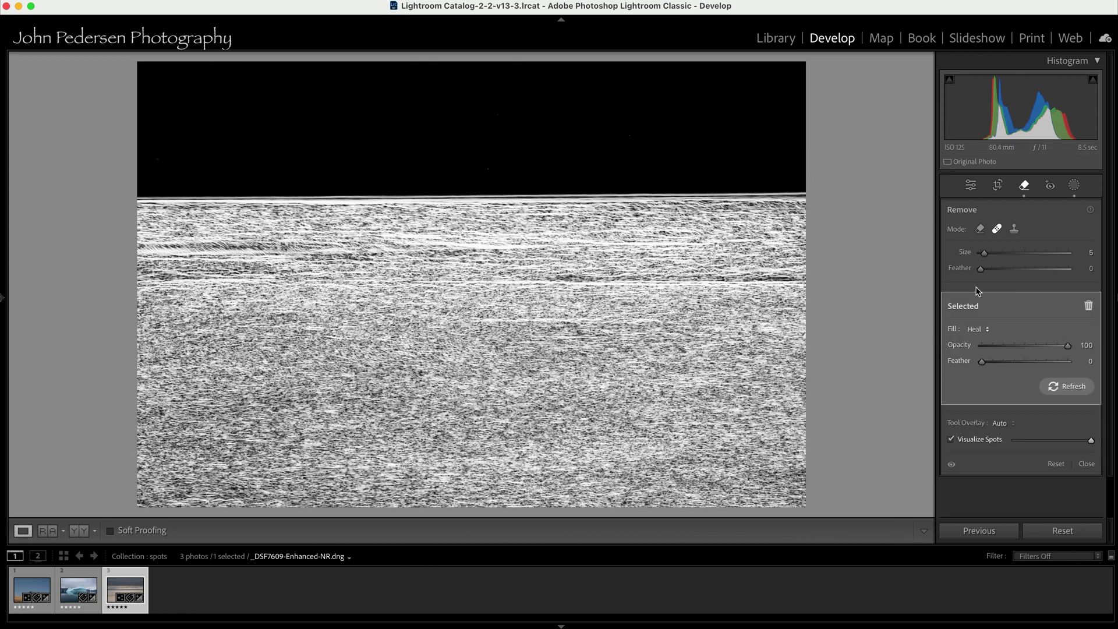
Leave the Remove tool for the seascape's Basic tone and colour adjustments.
{"action": "left_click", "coordinate": [971, 185]}
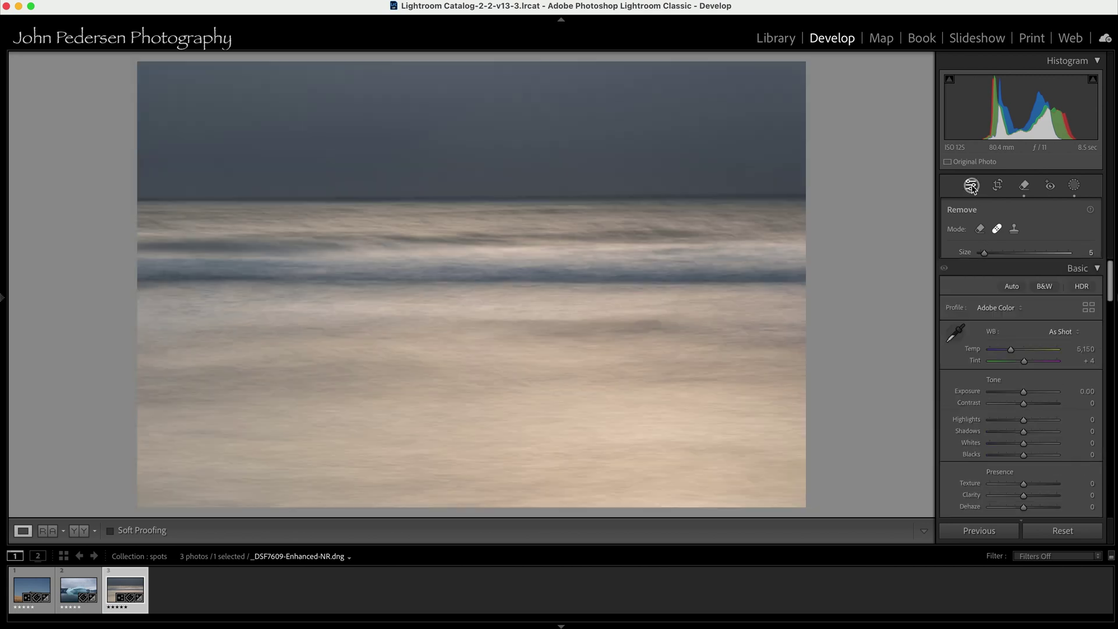